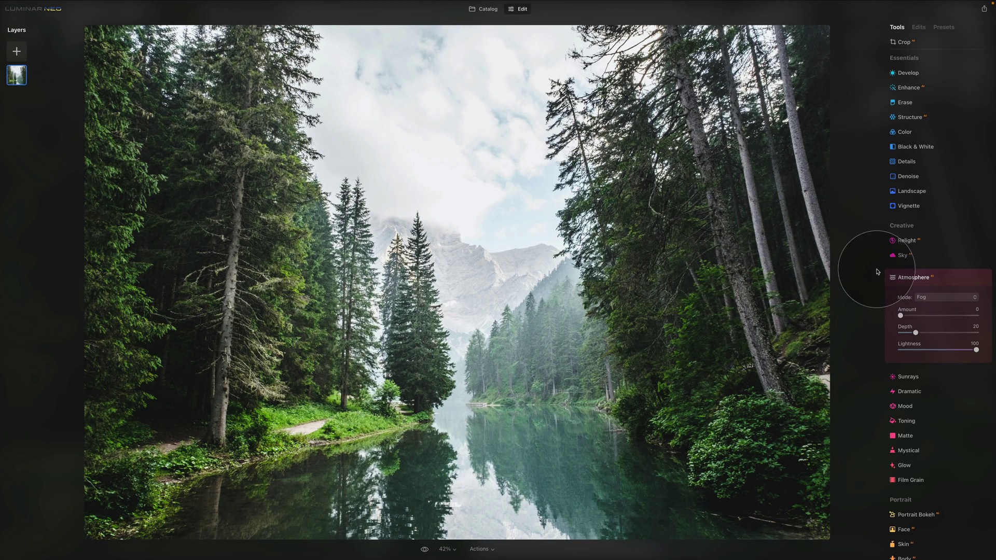
scroll(876, 254, down, 1)
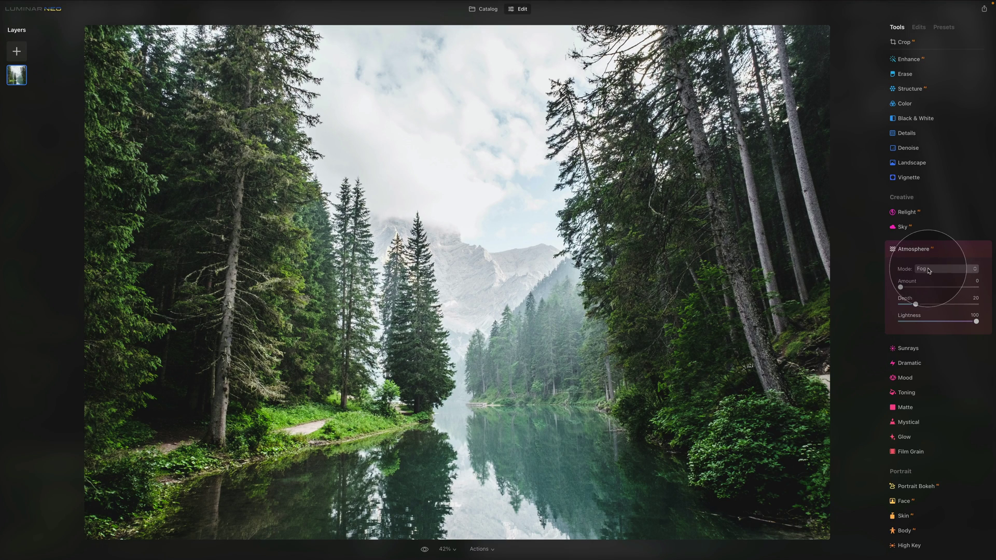
click(935, 269)
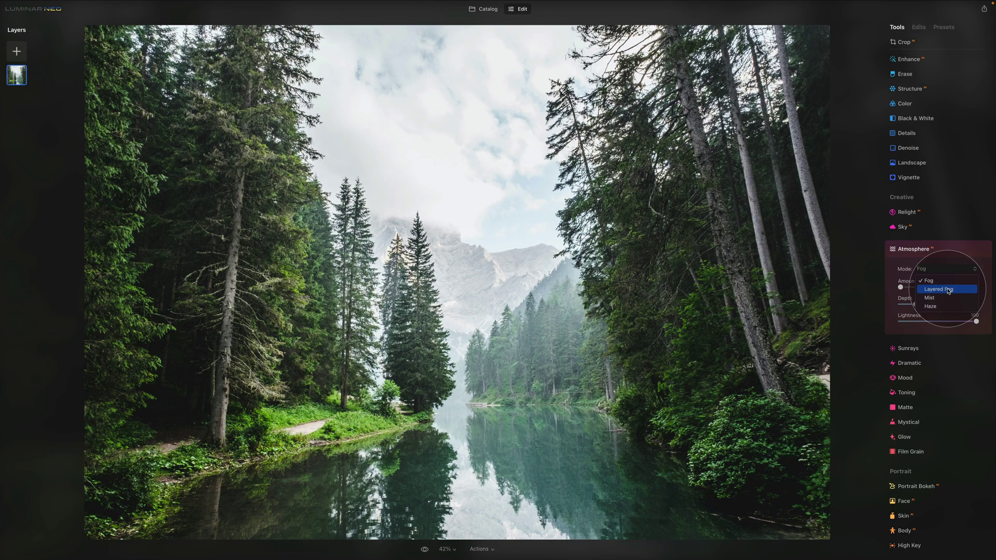
click(931, 281)
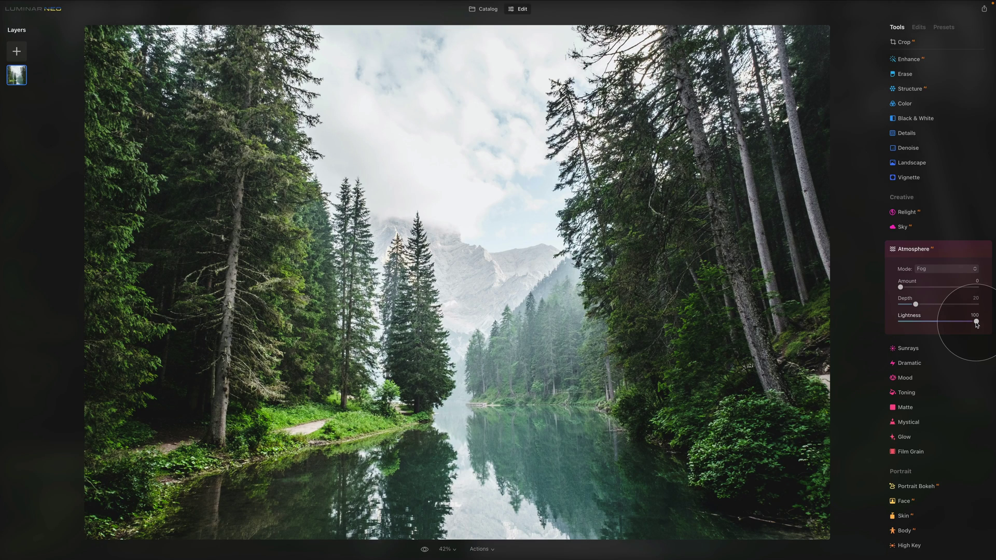
Step: Keep Fog mode and raise the lake's Atmosphere Amount to 100 and Depth to 87
click(958, 269)
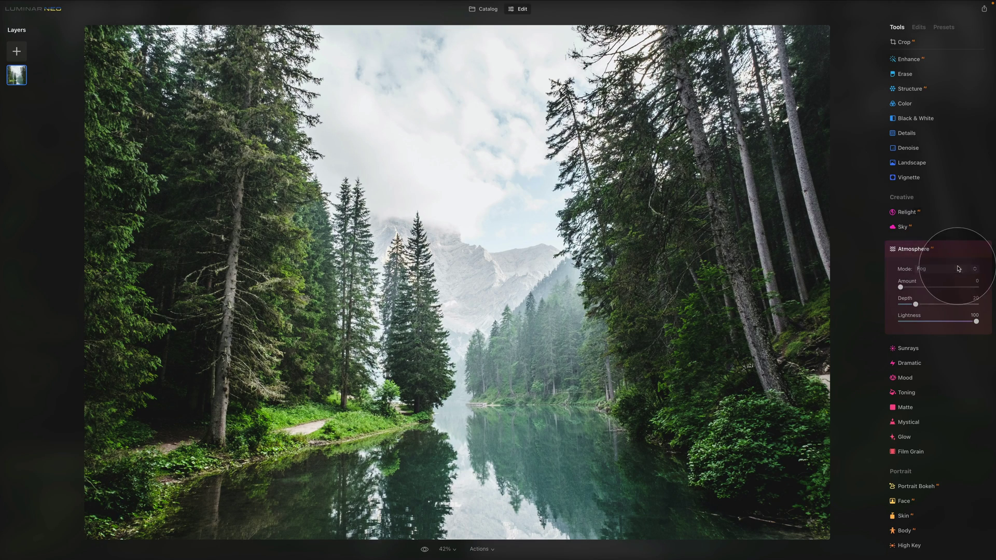
click(958, 269)
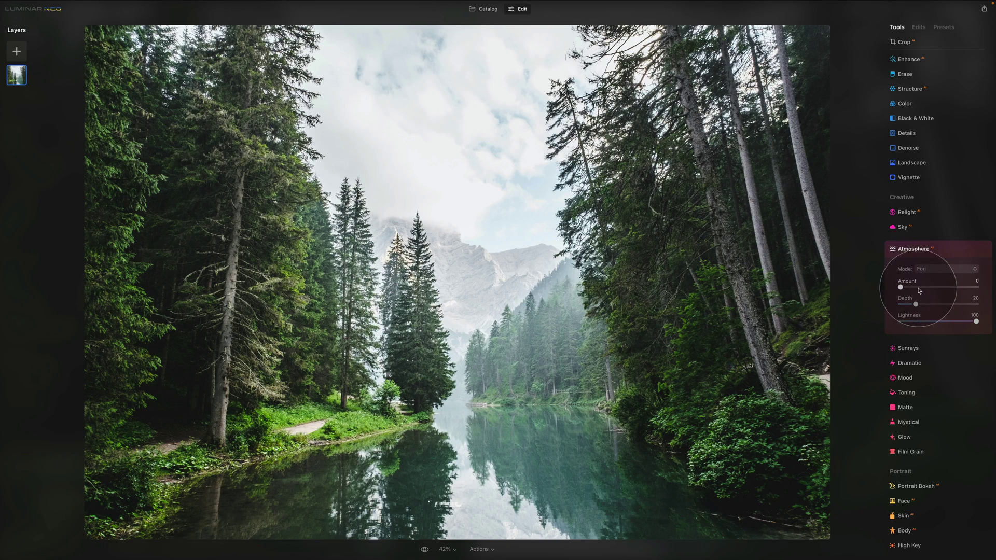
drag(919, 289, 936, 291)
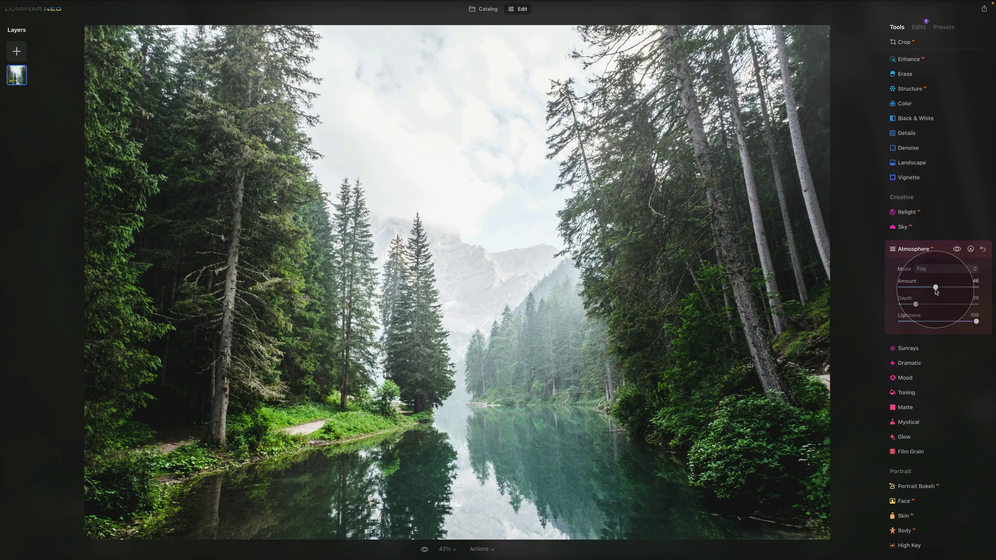
drag(936, 291, 975, 291)
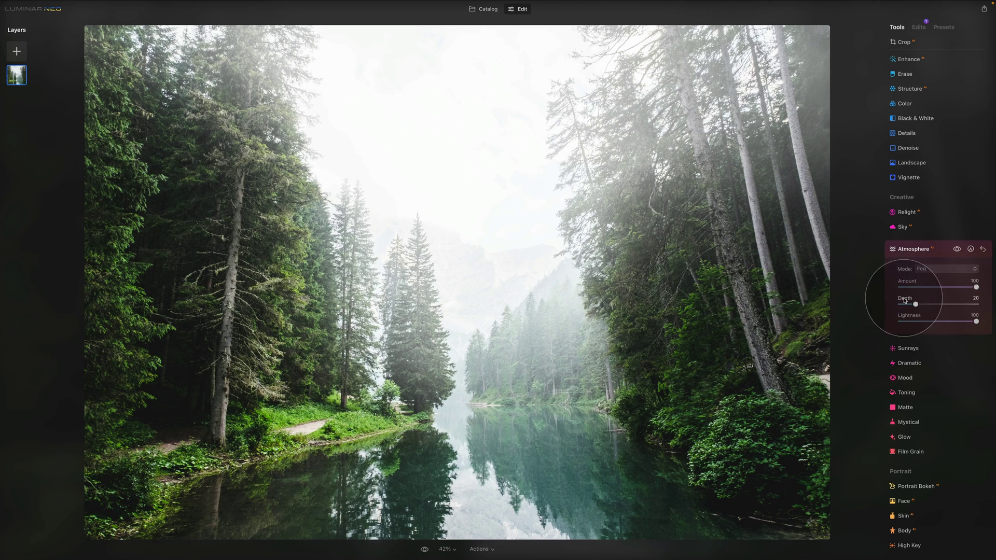
drag(915, 305, 951, 316)
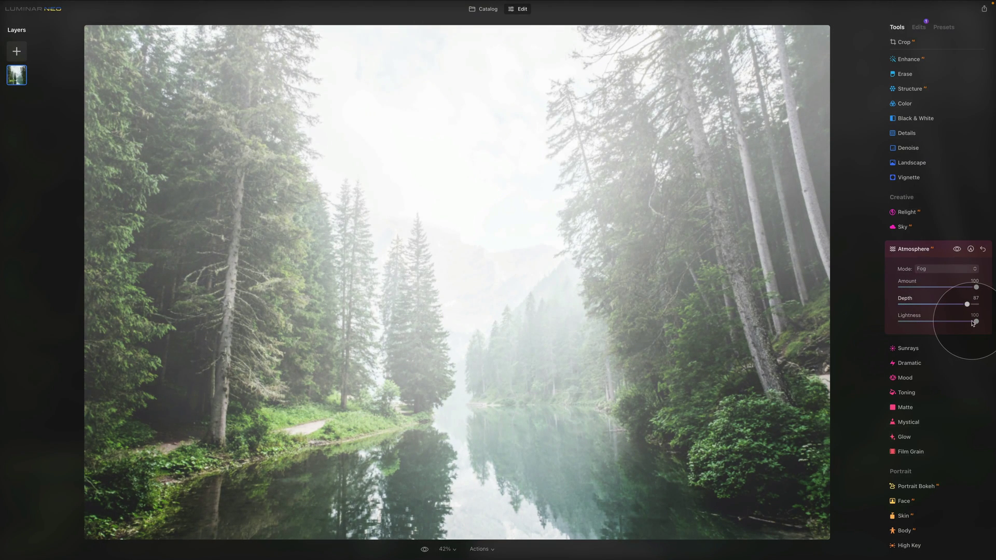
Step: Reset Atmosphere to clear the fog, then raise Amount to 96
double_click(911, 284)
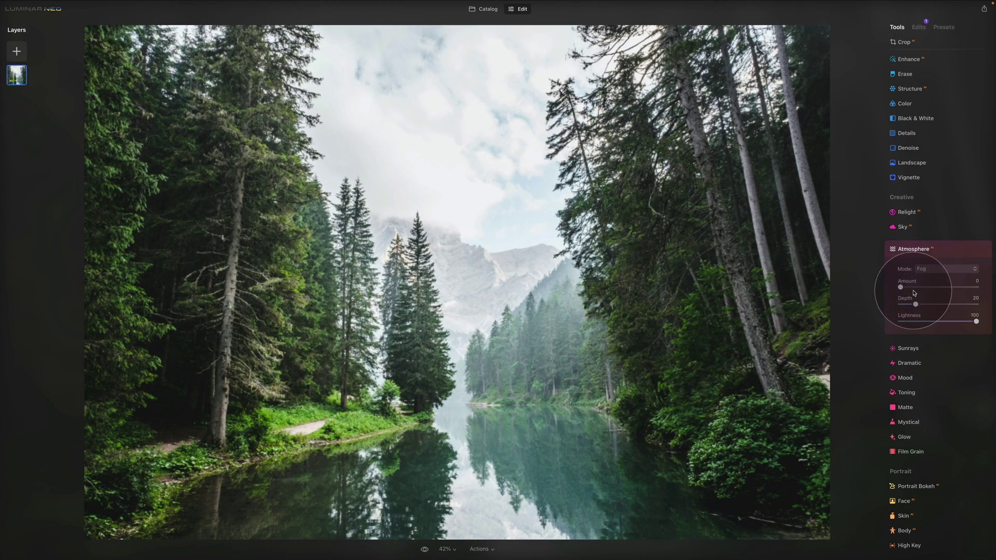
click(919, 288)
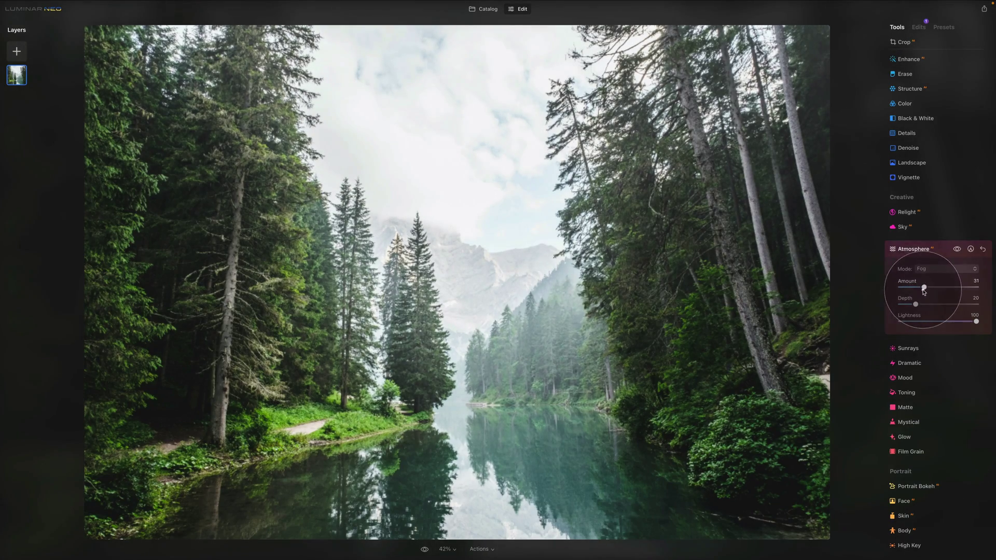
drag(929, 288, 965, 287)
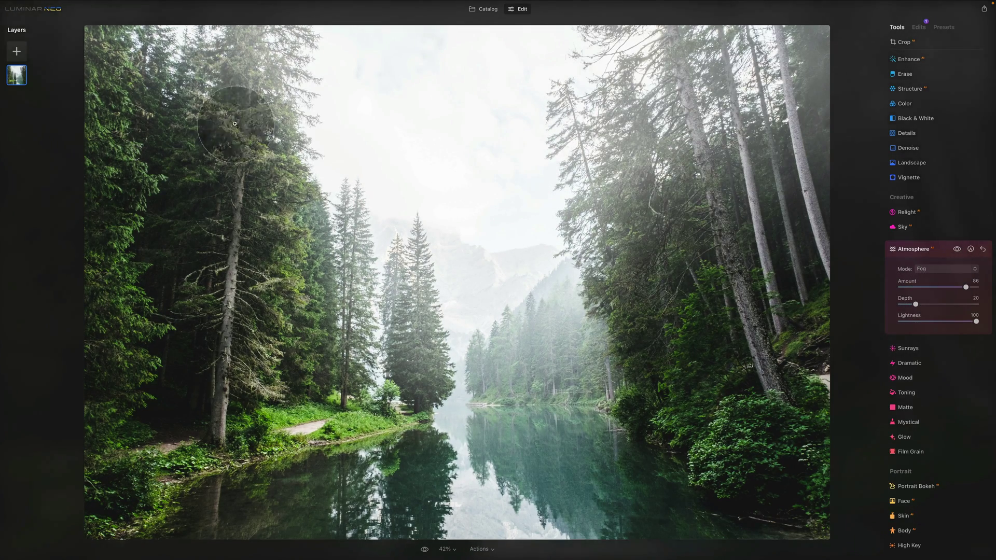
drag(965, 288, 972, 288)
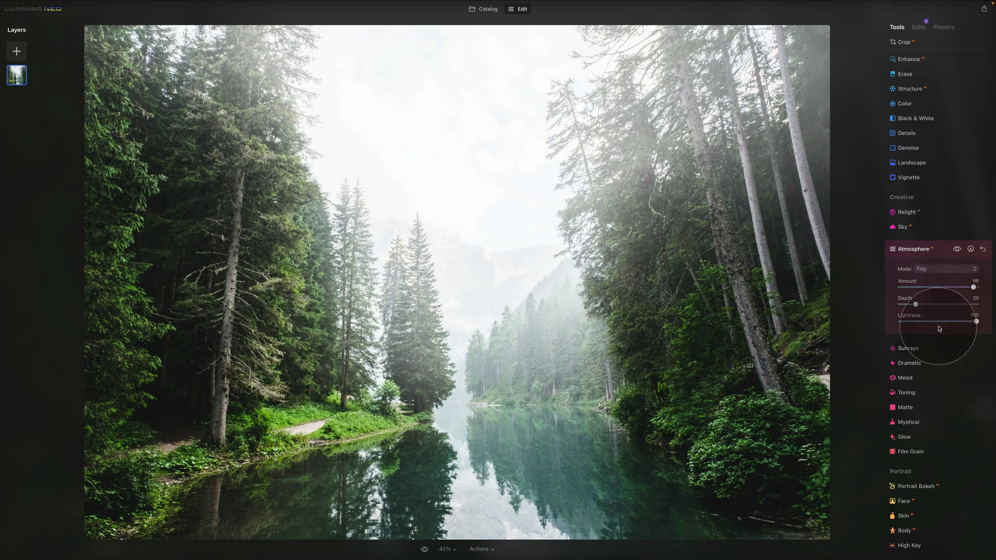
Step: Set fog Depth to 100 and drop Lightness to 0 for grey fog
drag(916, 305, 934, 306)
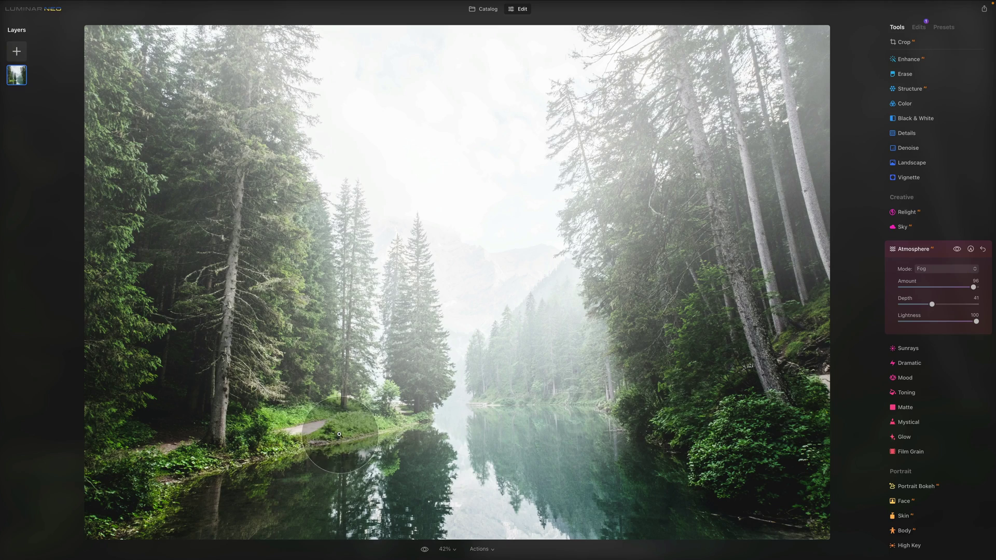
drag(931, 304, 983, 312)
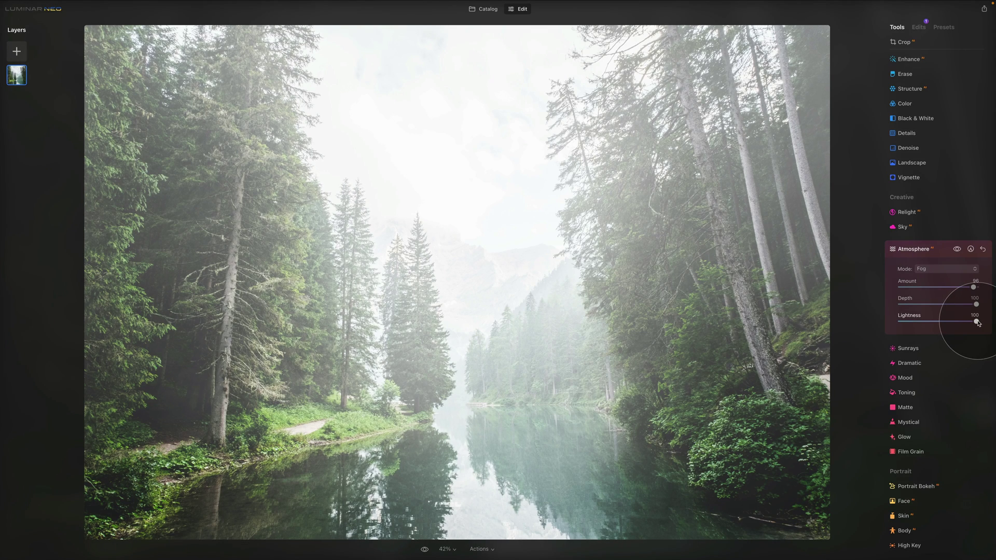
drag(975, 324, 872, 327)
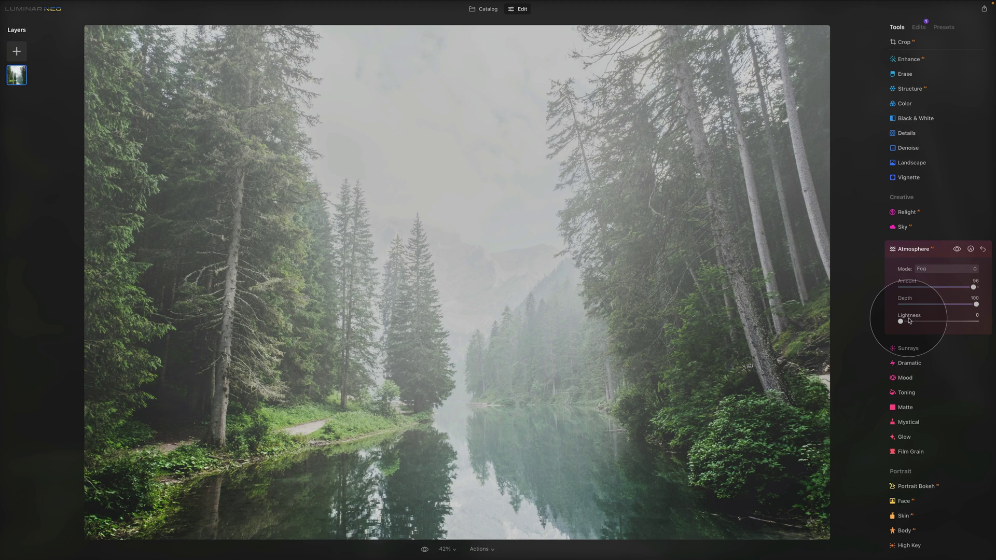
Step: Reset the Lightness, Depth and Amount sliders, then set Amount 85 and Depth 82
double_click(909, 317)
double_click(907, 300)
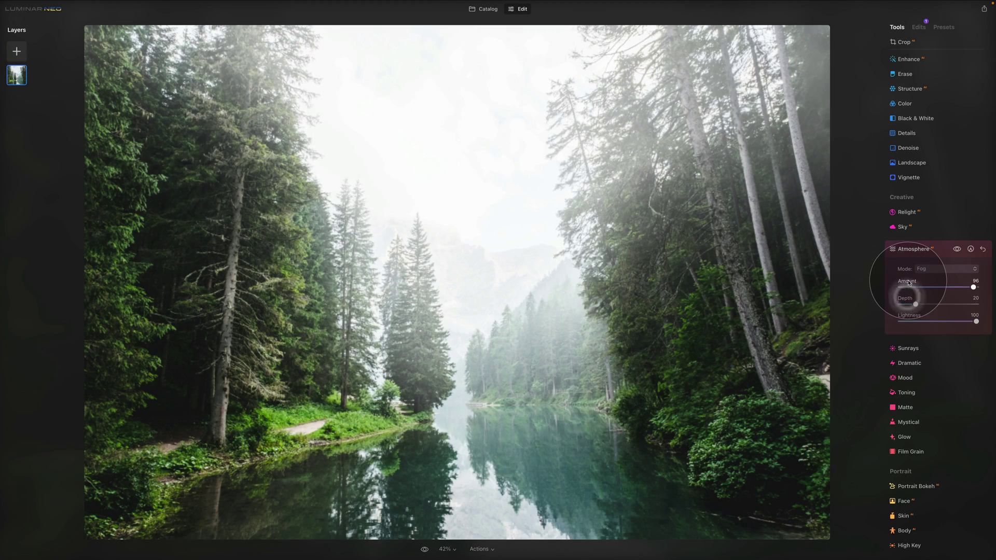
double_click(908, 282)
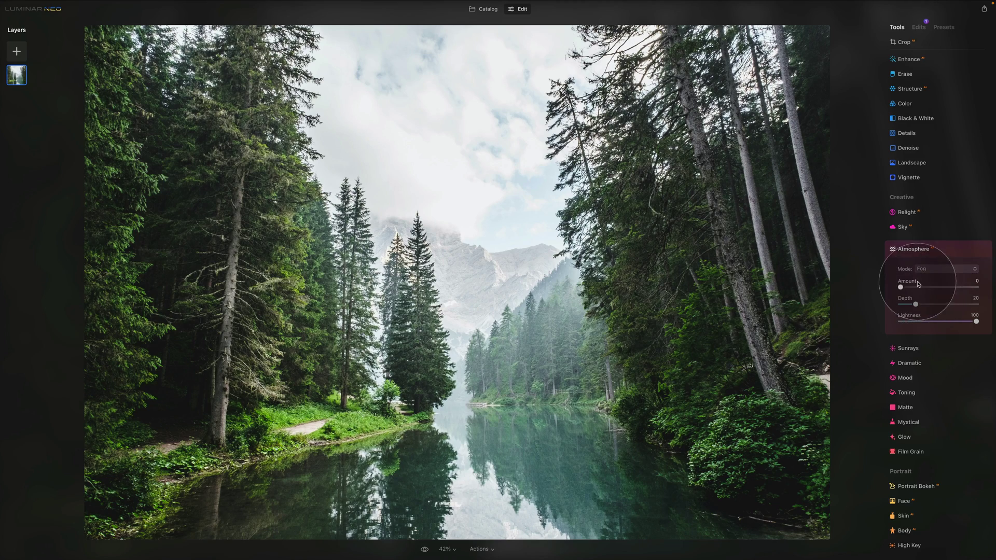
click(954, 288)
drag(954, 287, 965, 287)
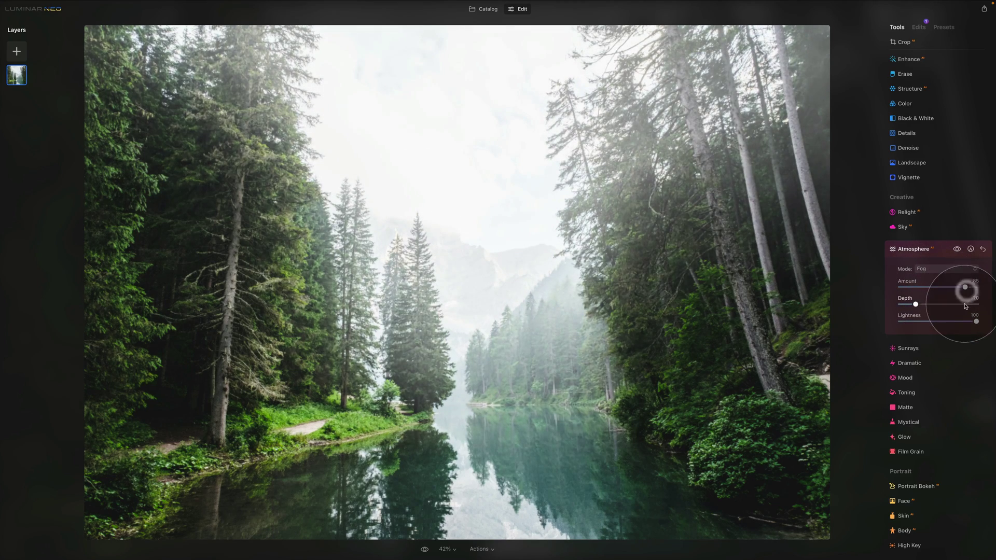
click(963, 305)
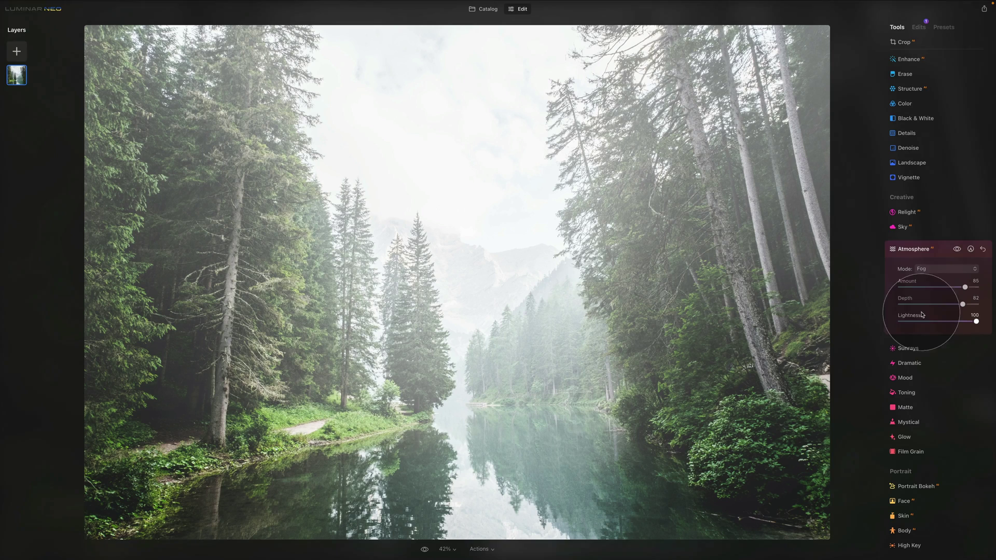
Step: Try the Atmosphere modes Mist and Fog on the lake, ending on Mist
click(934, 269)
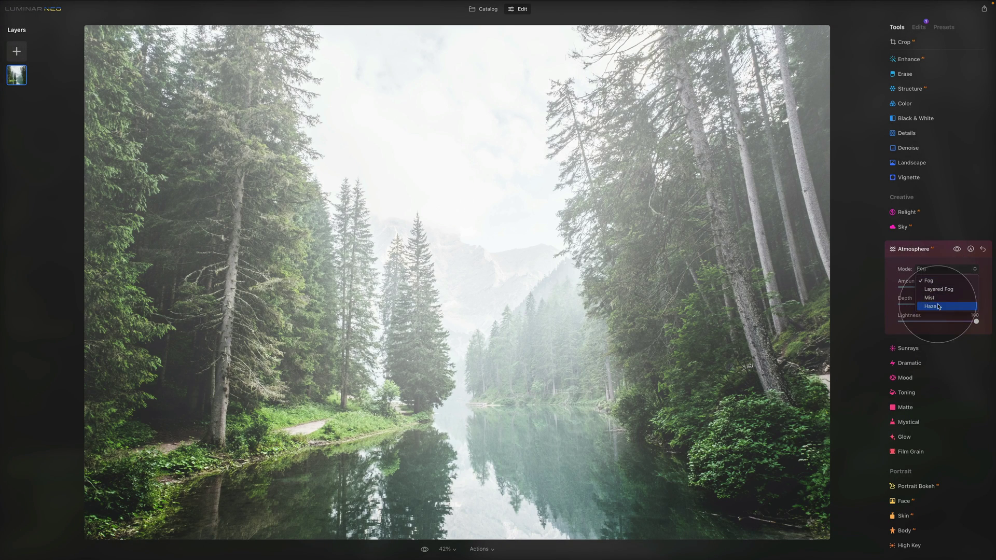
click(939, 302)
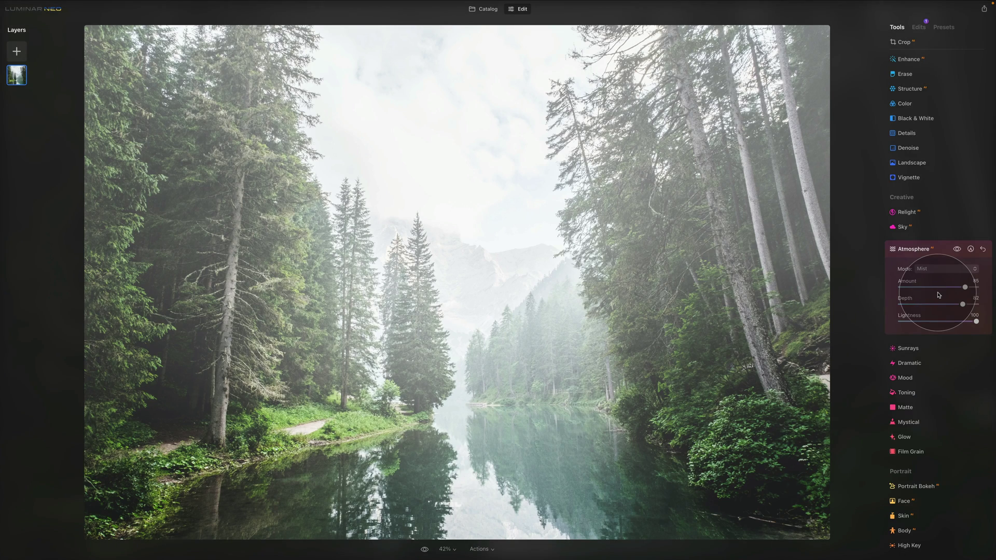
click(941, 268)
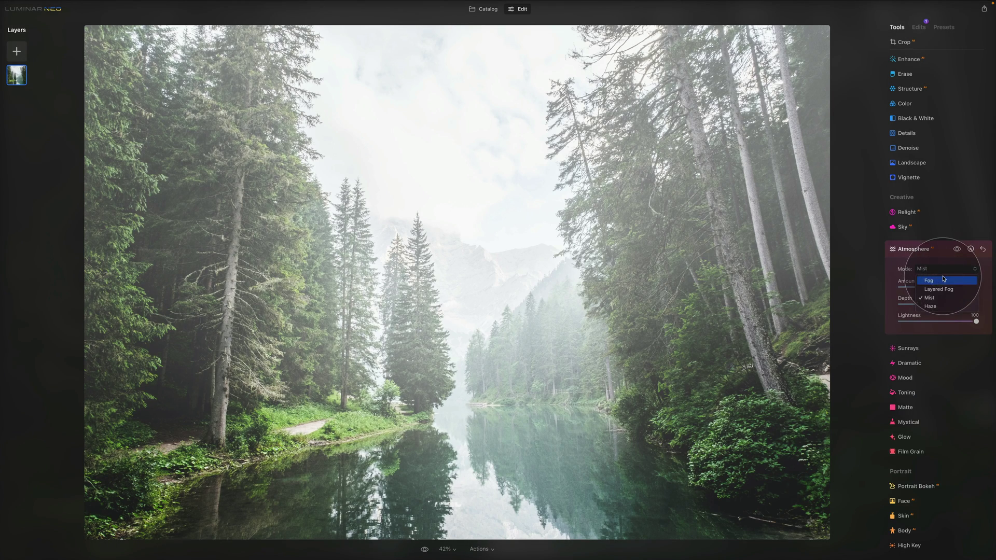
click(942, 279)
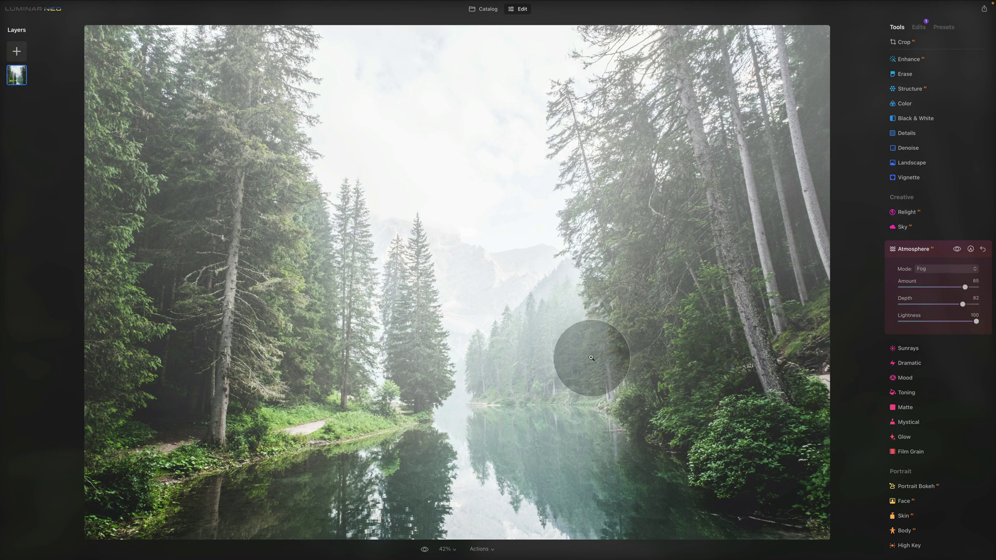
click(941, 268)
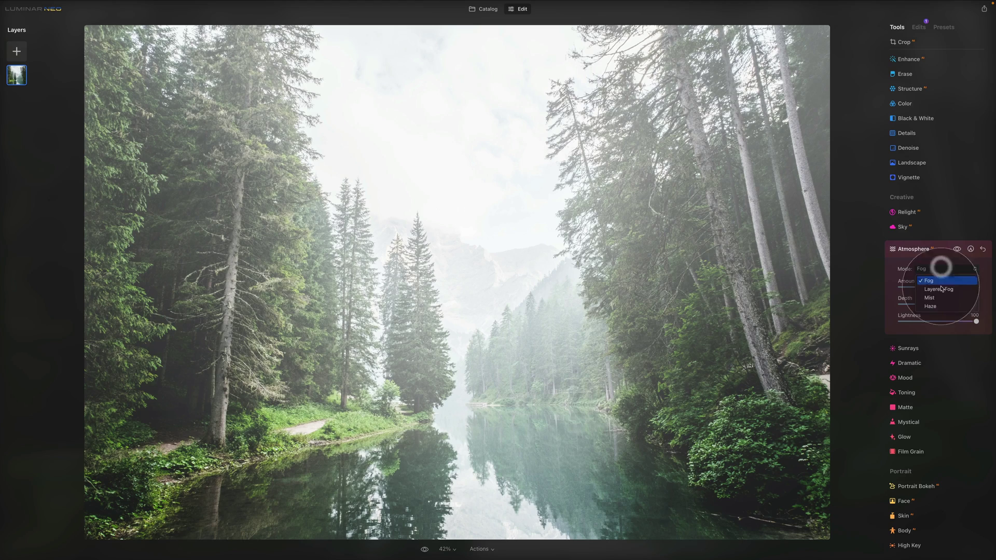
click(929, 298)
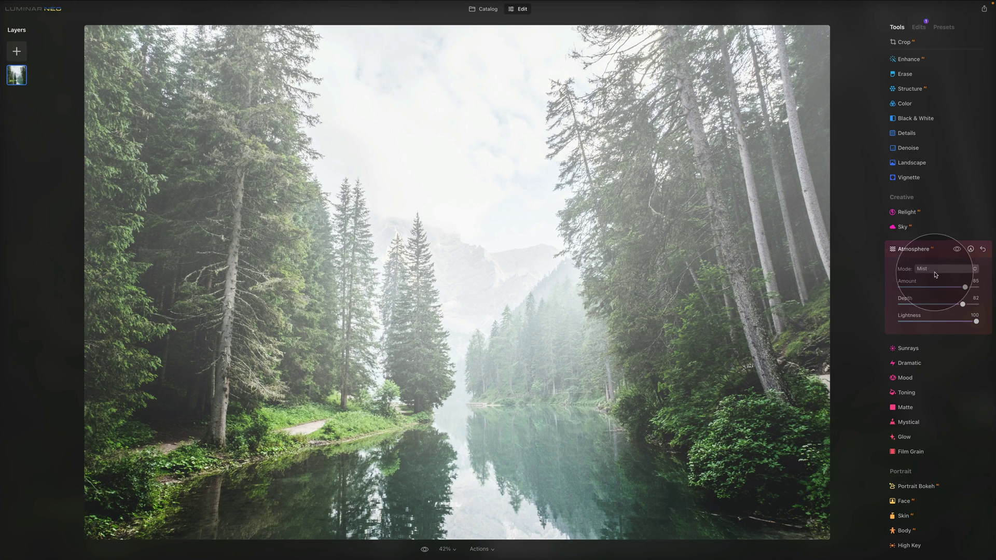
Step: Switch to Layered Fog with Amount 100 and Depth 60
click(939, 270)
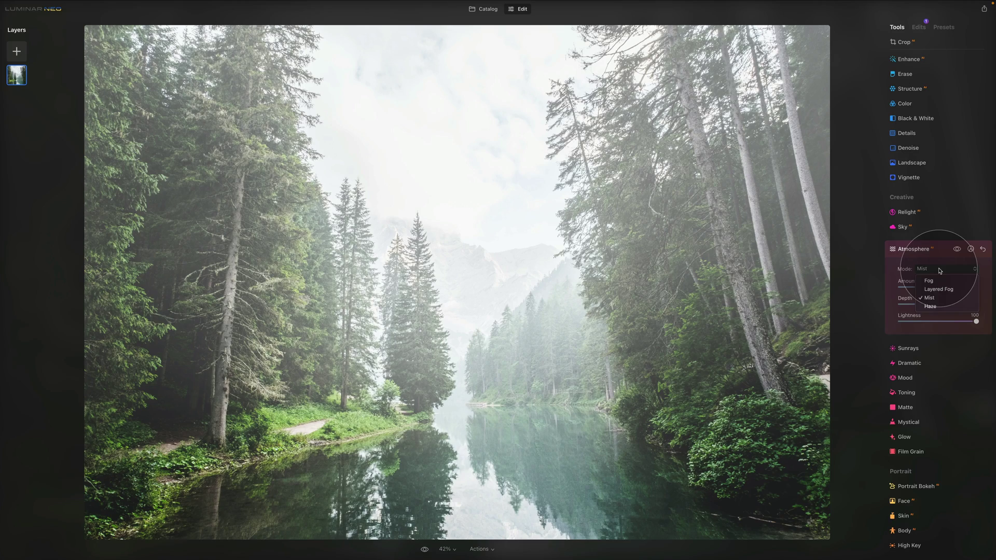
click(941, 289)
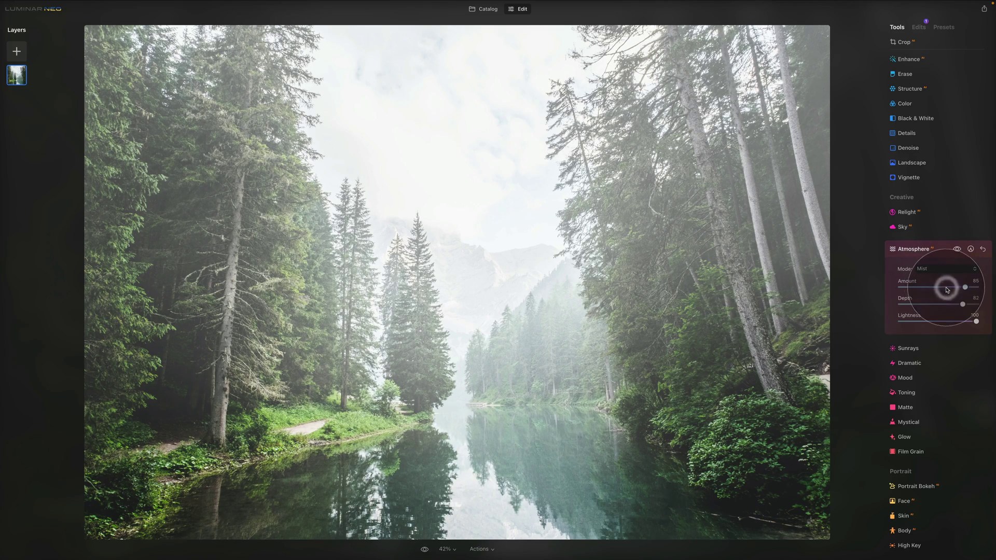
mouse_move(943, 289)
mouse_down()
mouse_move(993, 295)
mouse_move(917, 305)
mouse_move(934, 304)
mouse_up()
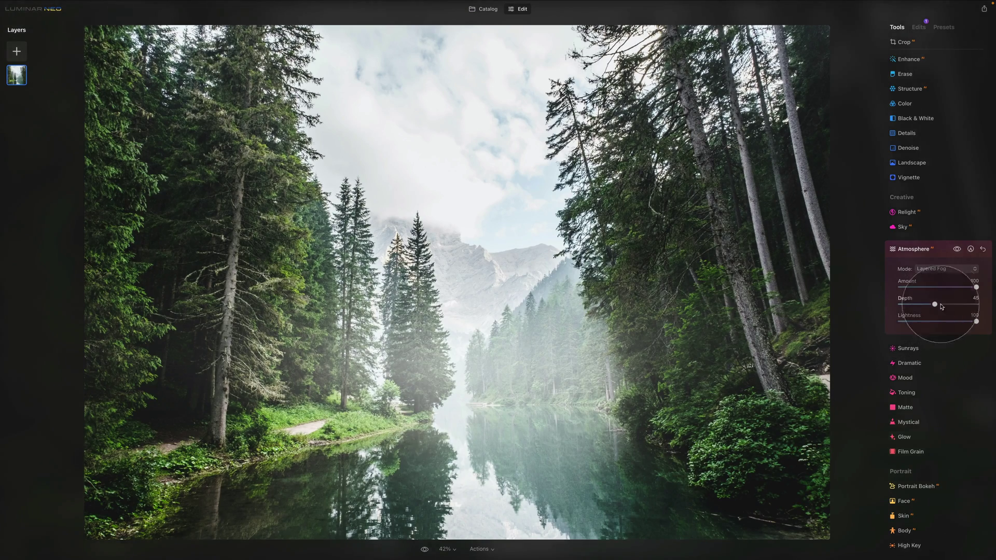
drag(939, 305, 945, 304)
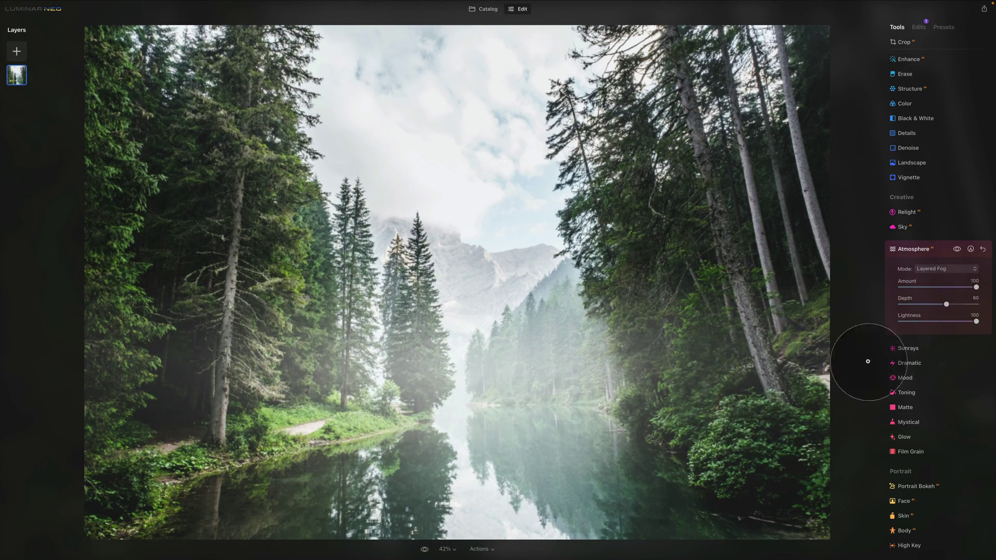
Step: Change the mode to Haze and push Depth to 100
click(941, 270)
click(934, 304)
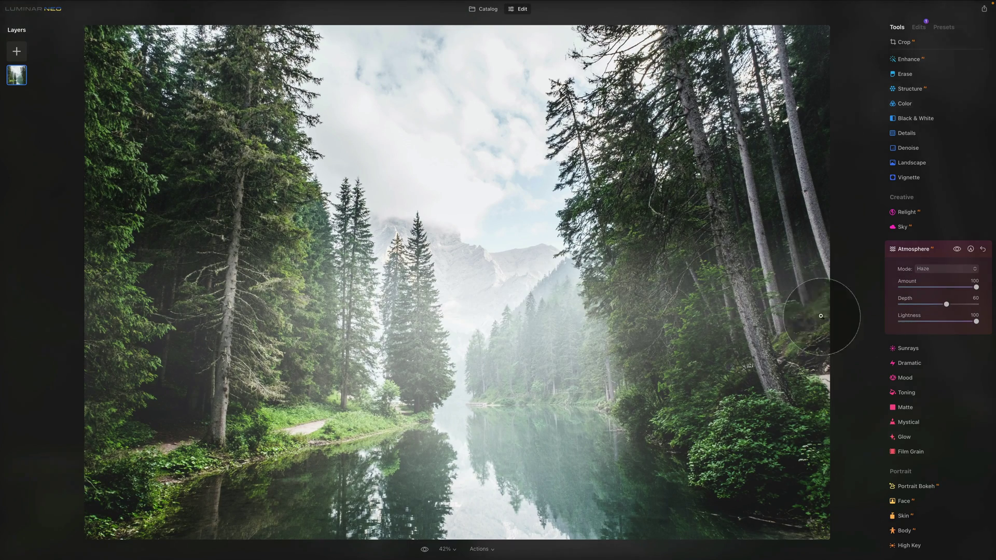
drag(947, 304, 977, 304)
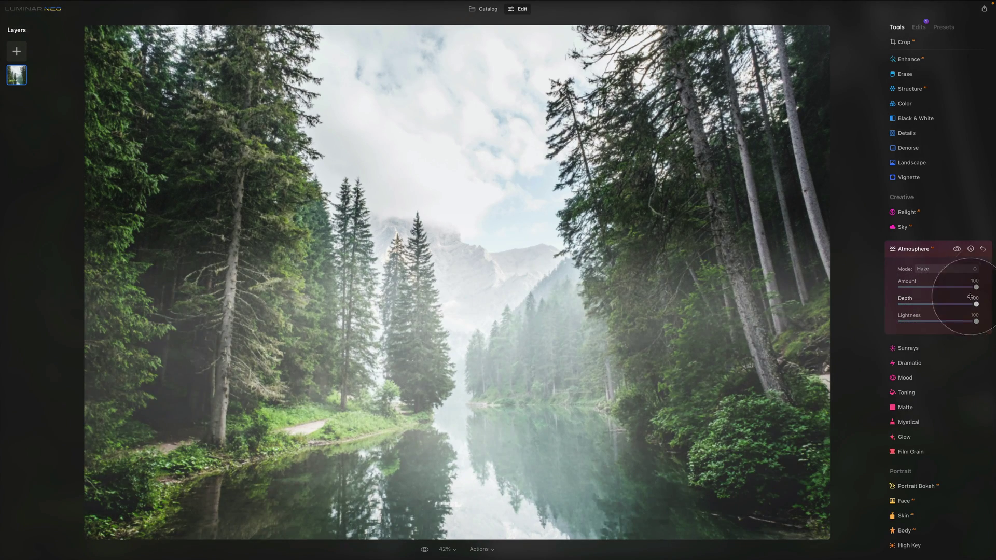
click(959, 269)
click(959, 269)
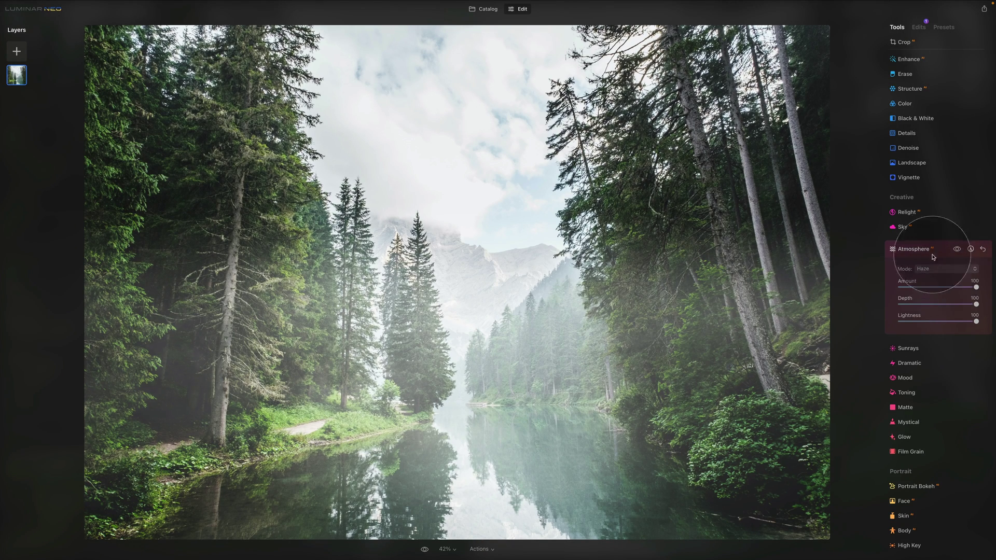
Step: Open the autumn forest photo from the Catalog in Edit with Atmosphere expanded
click(485, 9)
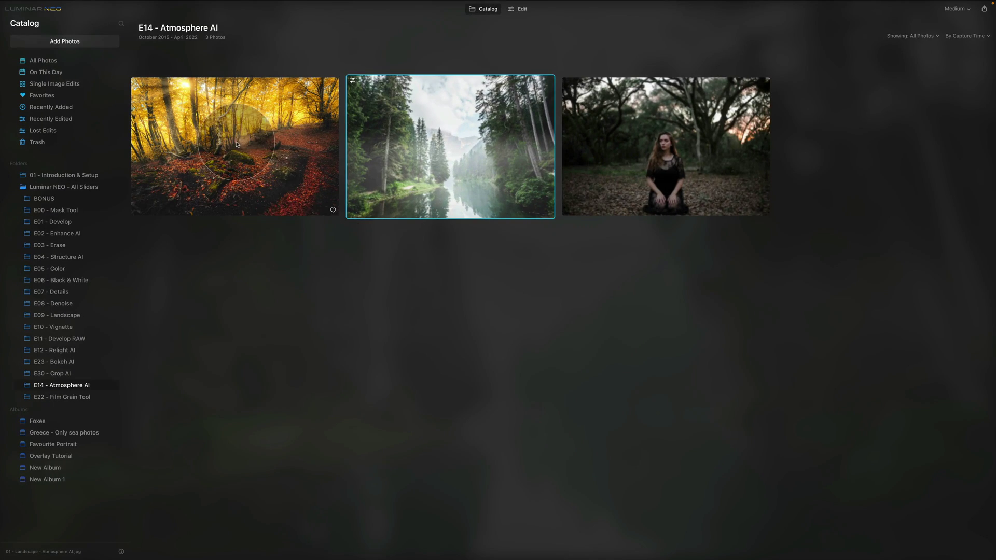
click(280, 190)
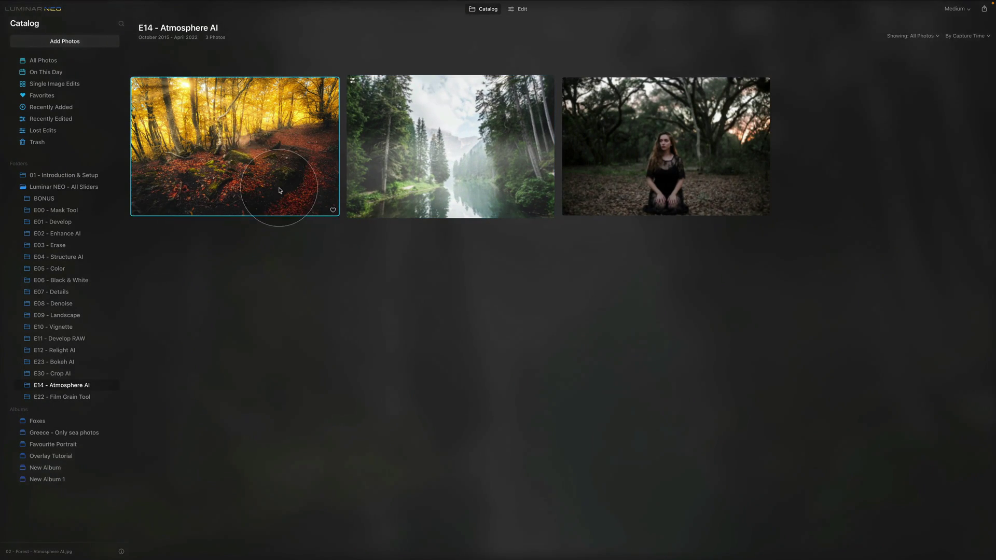
double_click(262, 140)
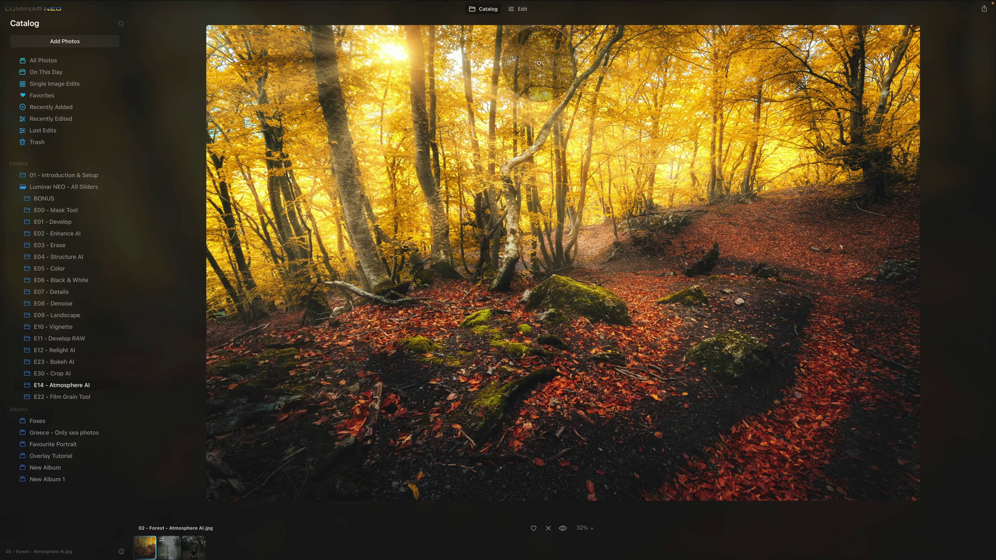
click(516, 10)
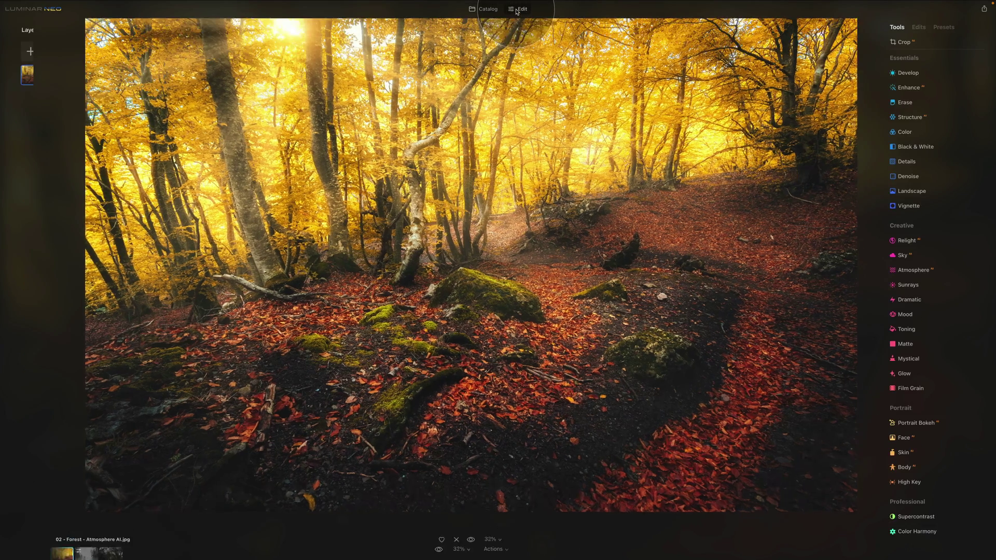
click(928, 274)
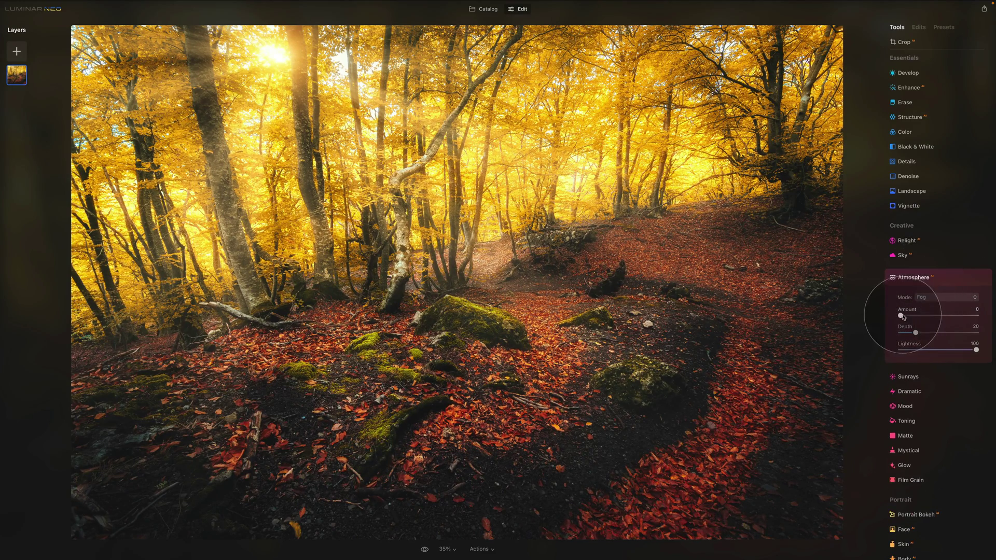
Step: Add fog to the autumn forest with Amount around 62 and Lightness 68
drag(900, 315, 943, 316)
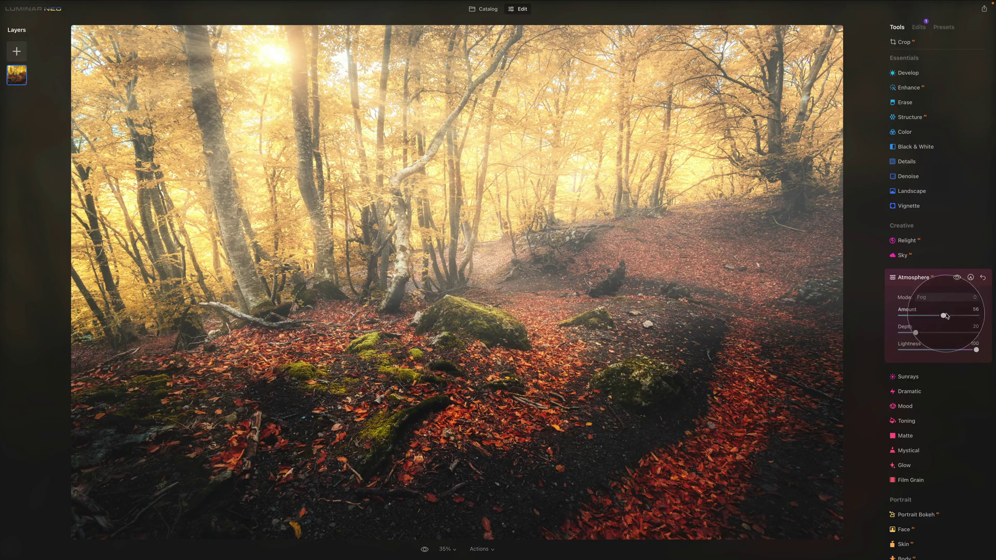
click(953, 315)
drag(916, 333, 942, 316)
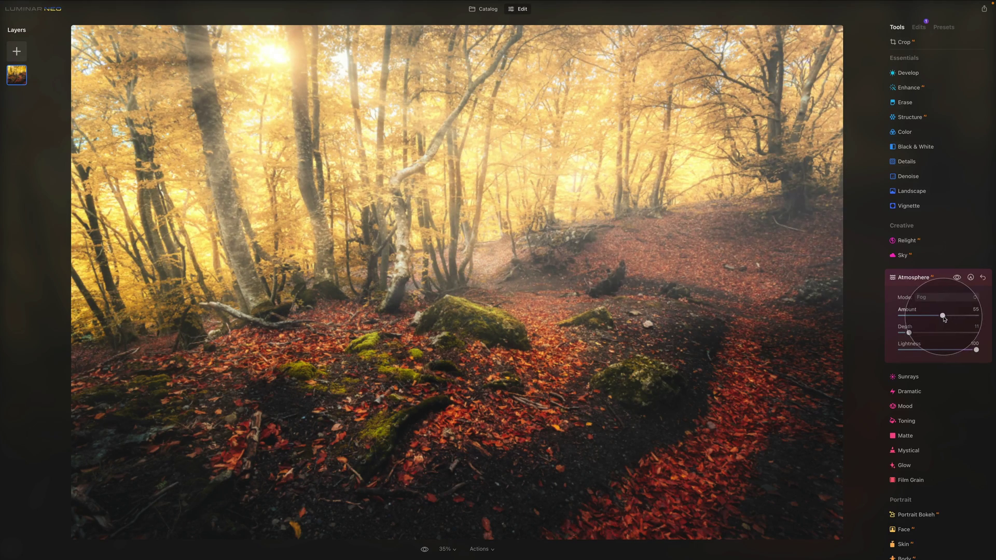
click(952, 351)
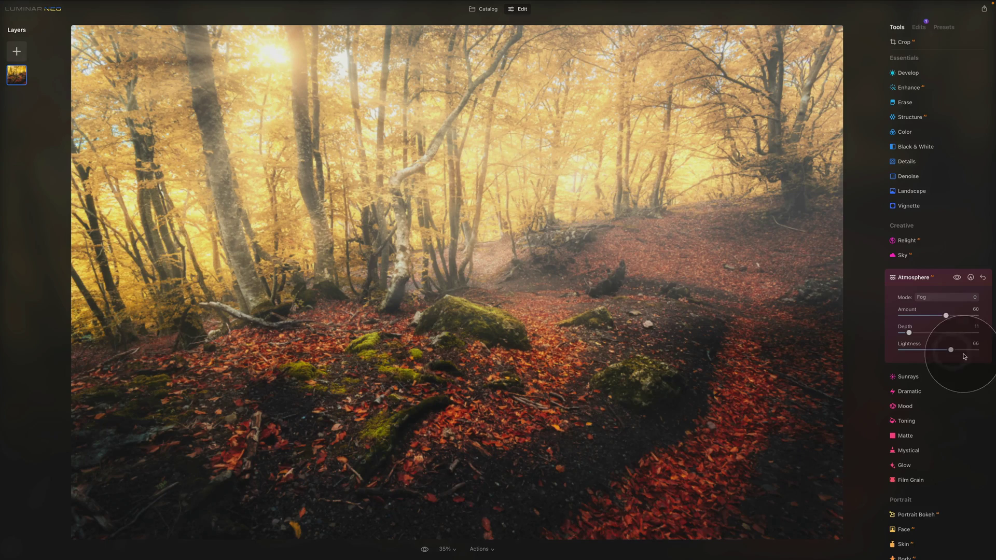
drag(952, 354, 953, 355)
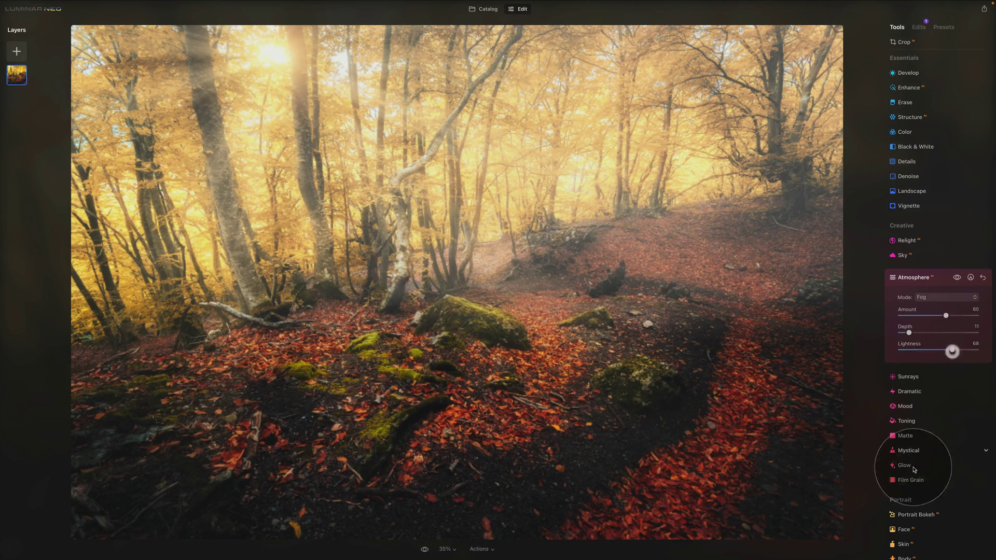
Step: Compare fog on and off, set Depth to 23, and collapse Atmosphere
click(957, 278)
click(957, 277)
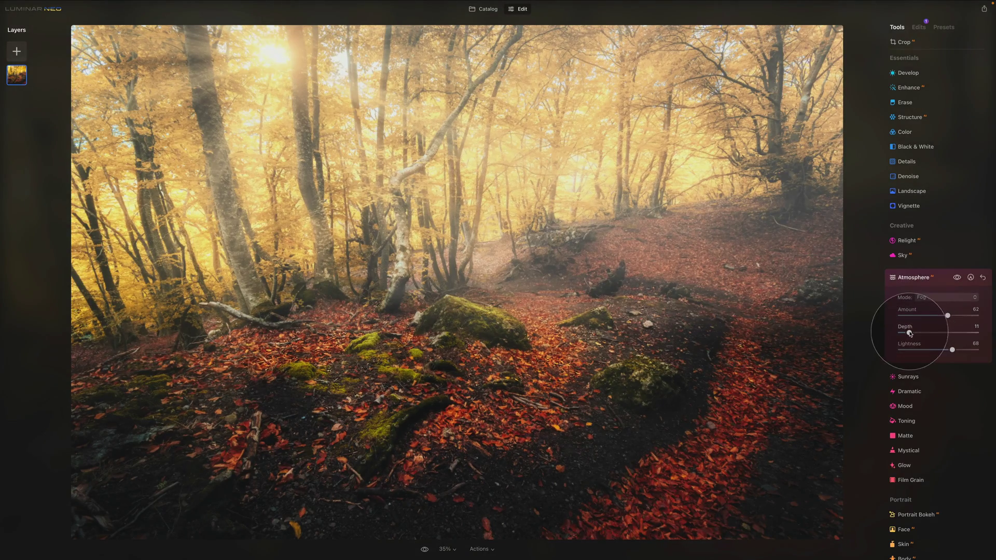
drag(909, 333, 923, 334)
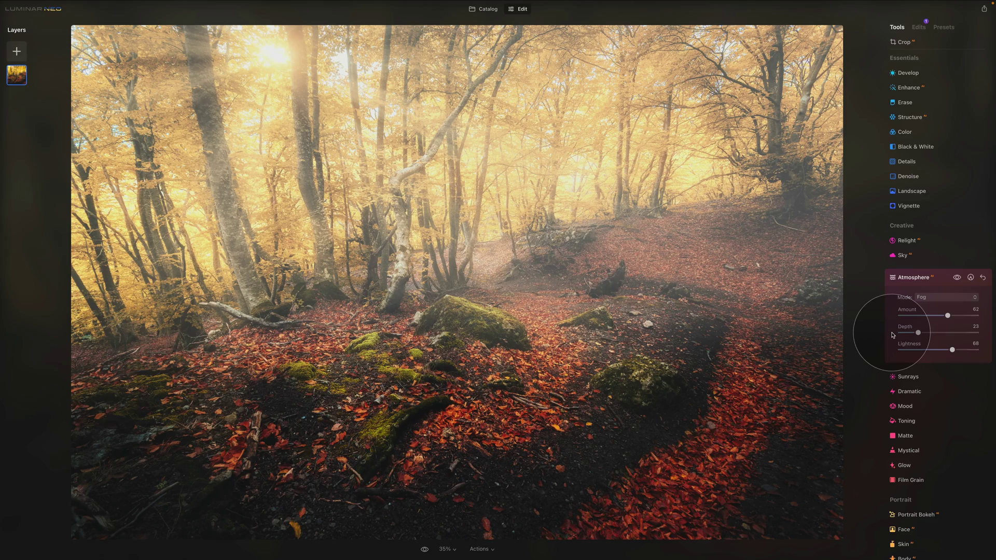
click(913, 277)
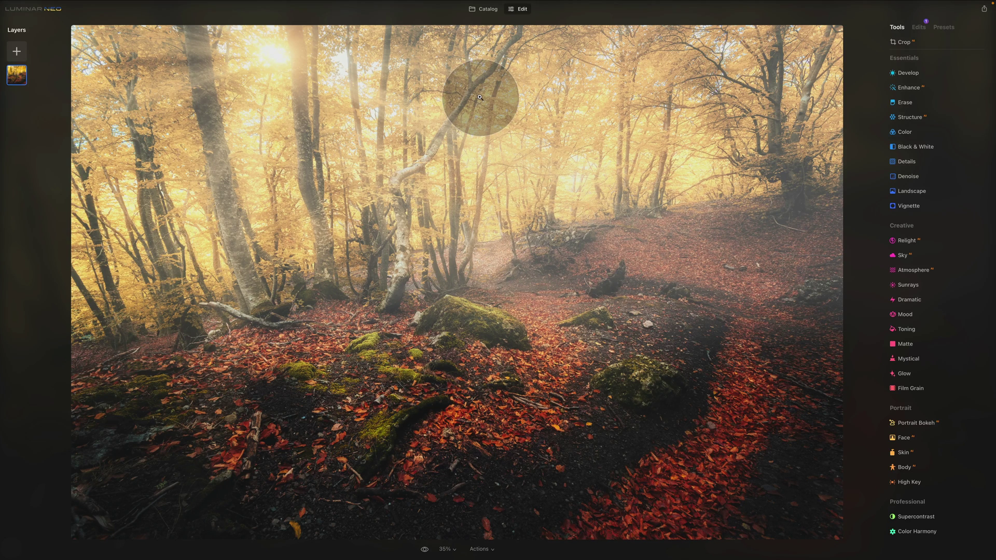
Step: Open the kneeling-woman portrait from the Catalog in Edit with Atmosphere expanded
click(486, 9)
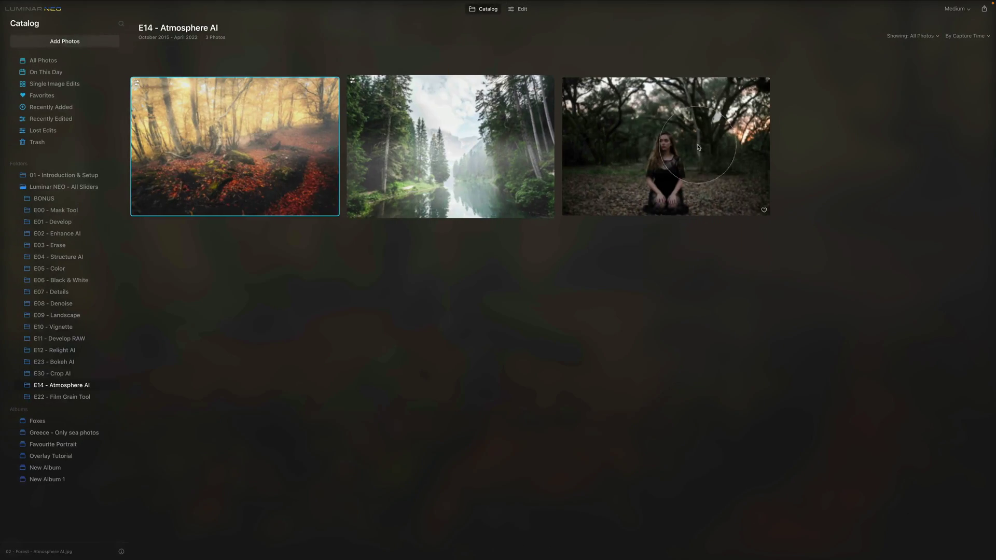
click(646, 139)
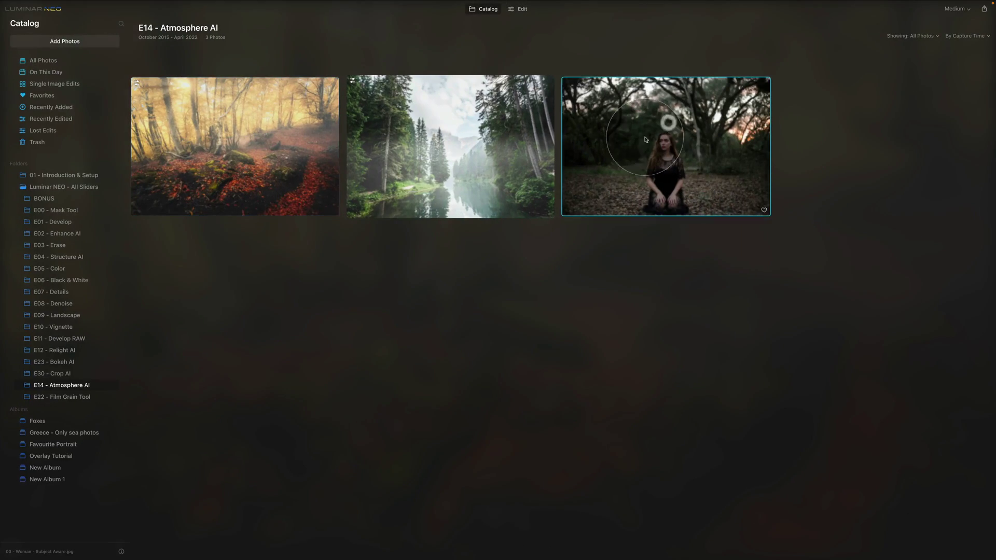
click(522, 12)
click(917, 273)
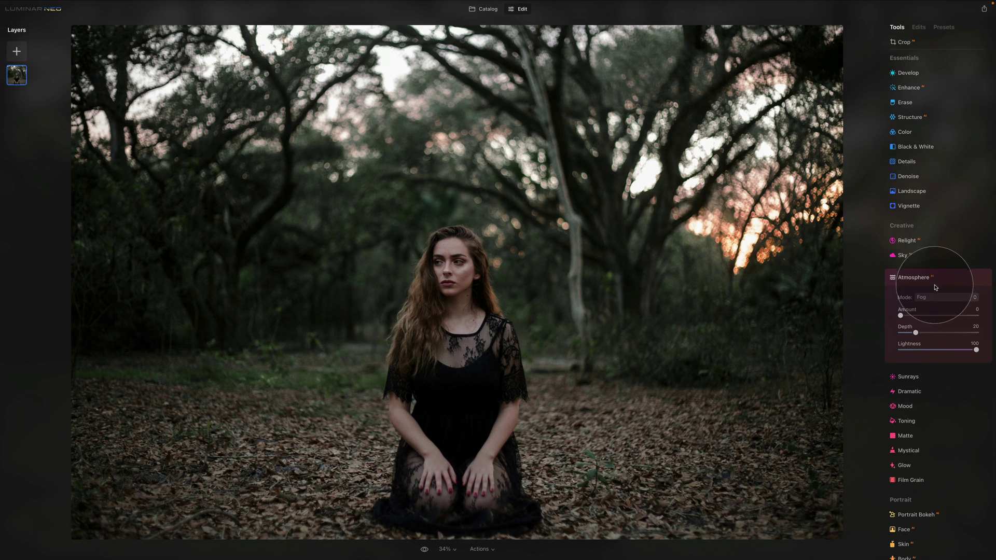
Step: Apply Layered Fog to the portrait at Amount 100 and Depth 55, comparing against the original
drag(900, 316, 935, 318)
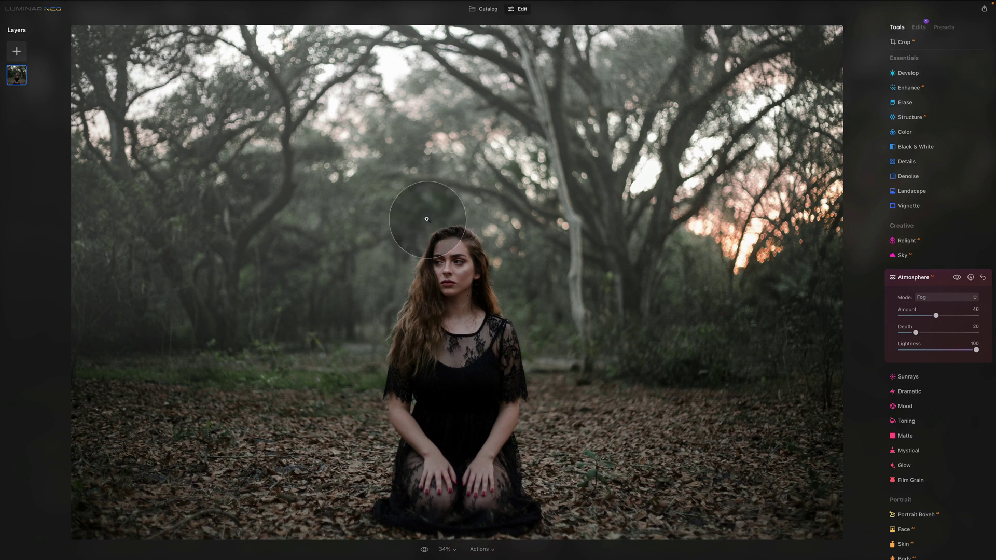
click(921, 299)
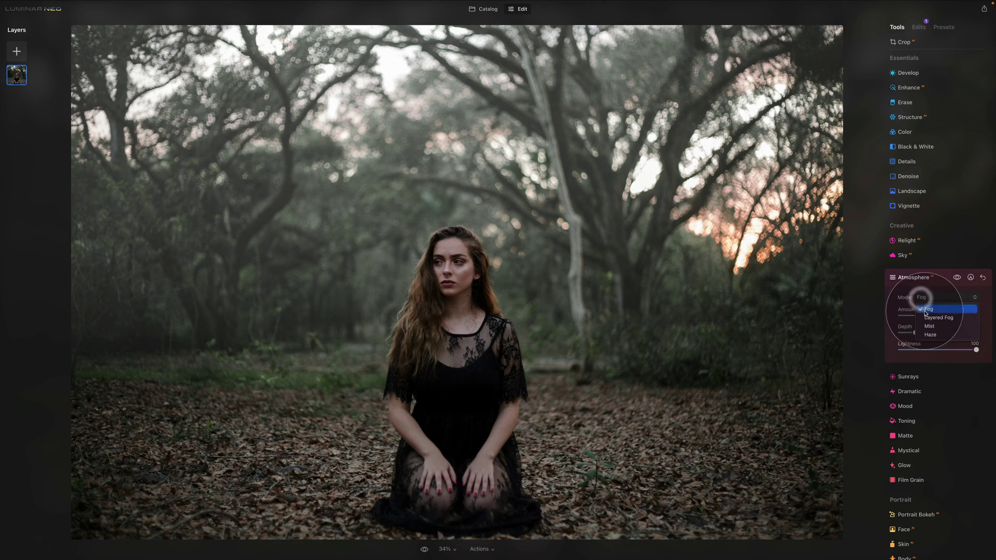
click(936, 317)
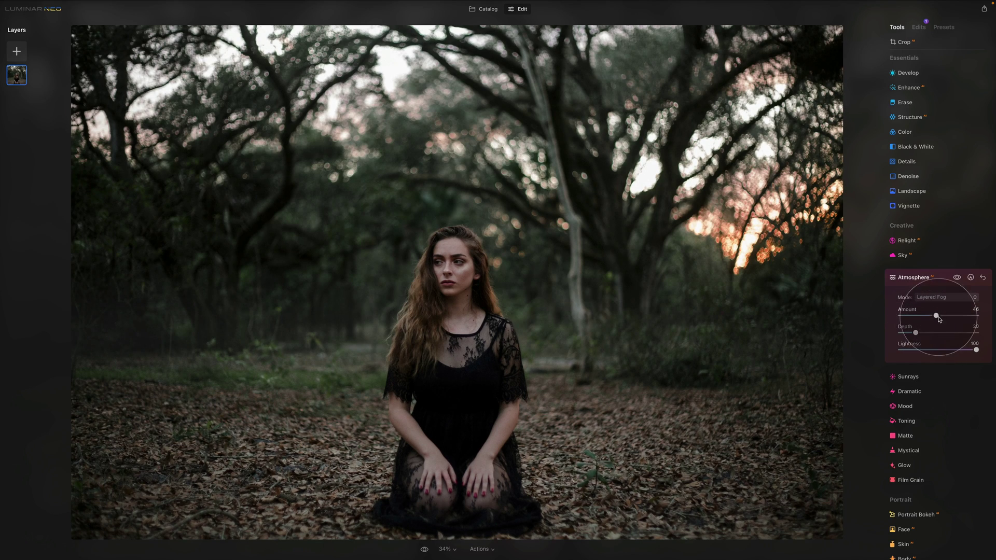
drag(936, 315, 974, 315)
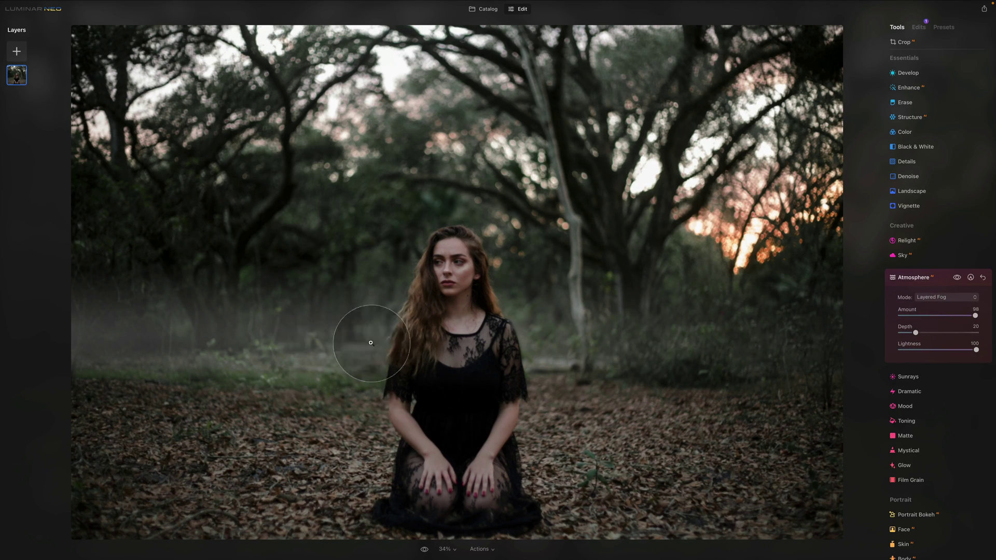
drag(916, 333, 942, 335)
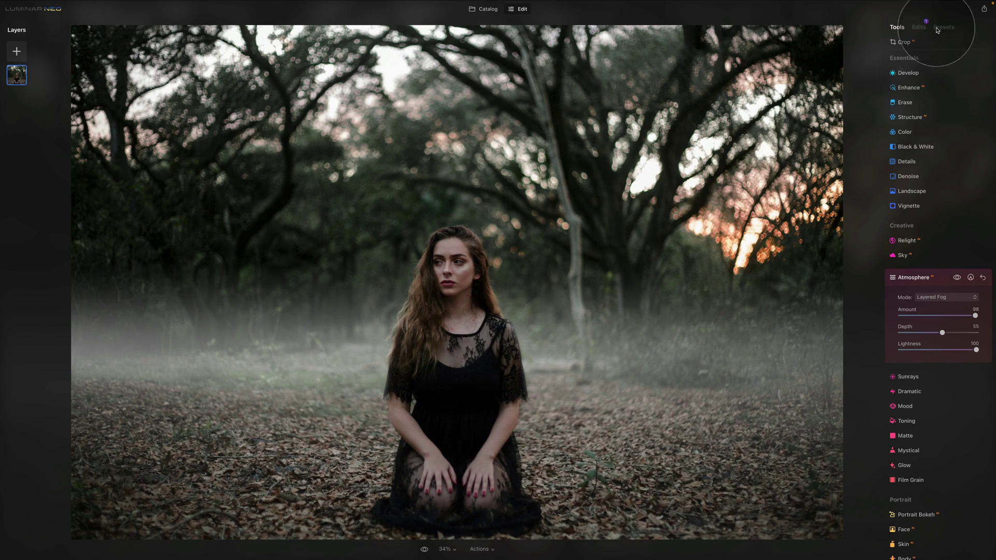
click(956, 278)
click(957, 278)
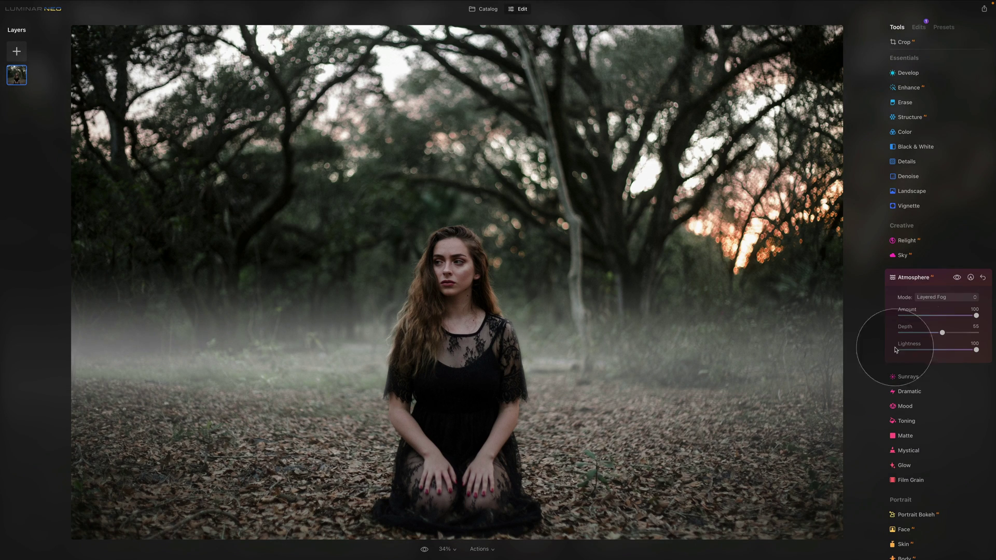
click(939, 297)
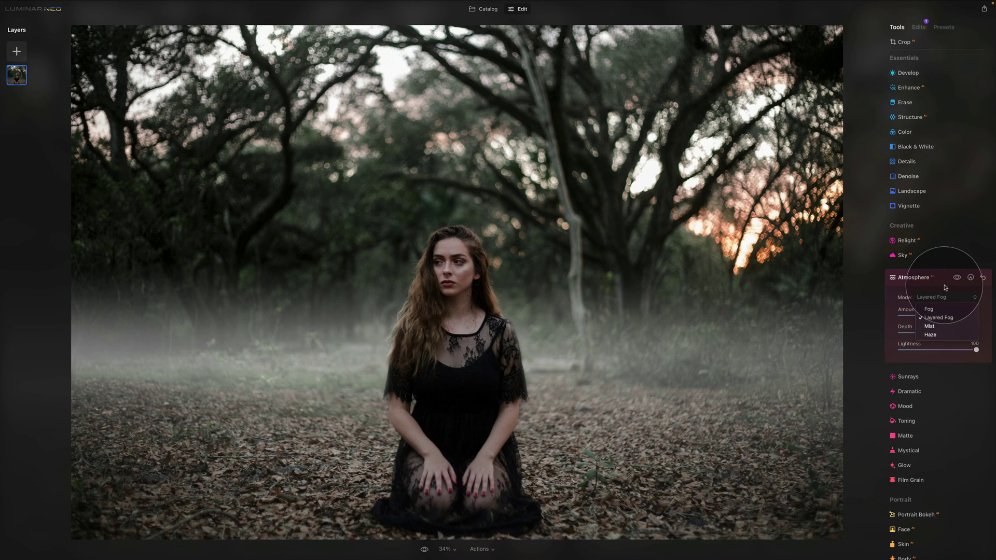
click(955, 317)
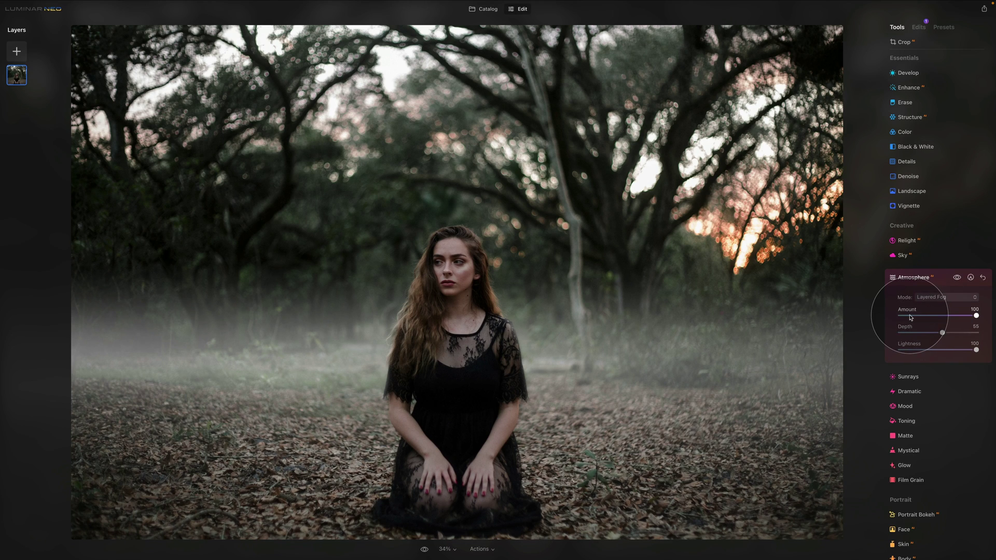